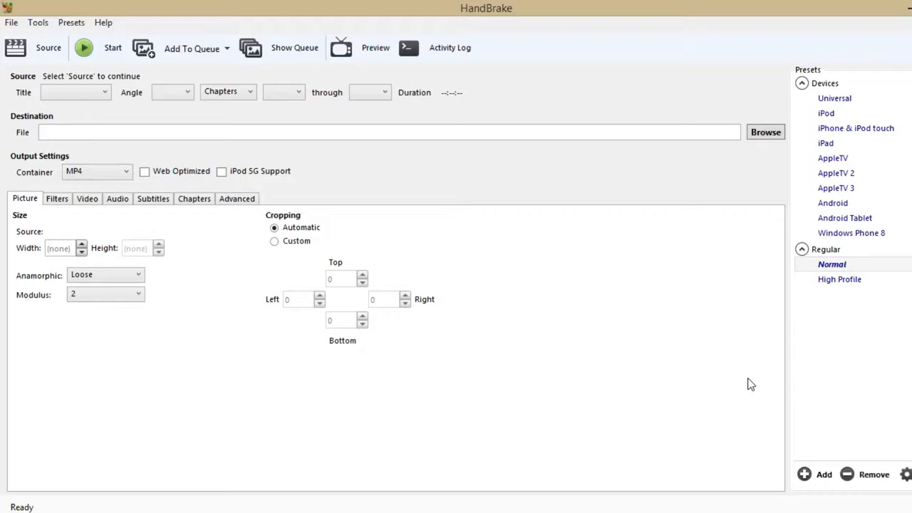
Load the BullSh$% video from the Documents folder as the source, enabling Web Optimized output and Use Advanced Tab instead.
key("alt+Tab")
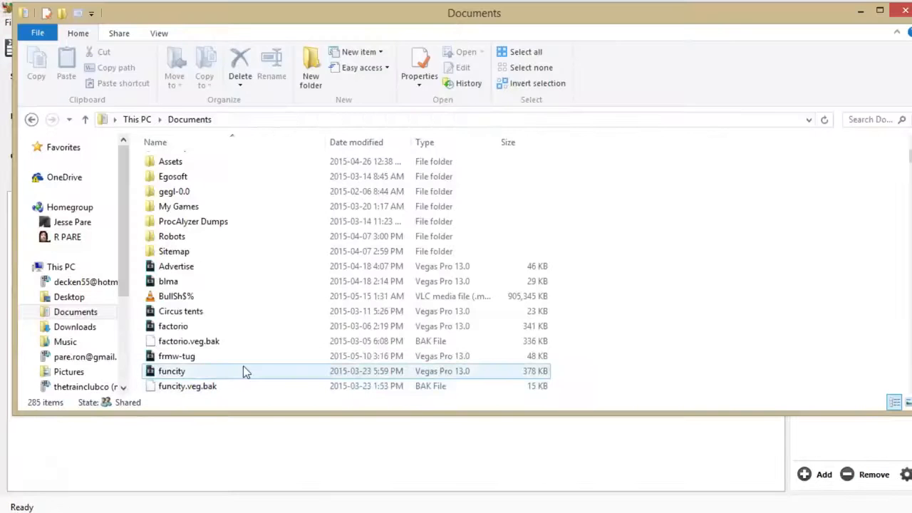
left_click_drag(206, 297, 258, 437)
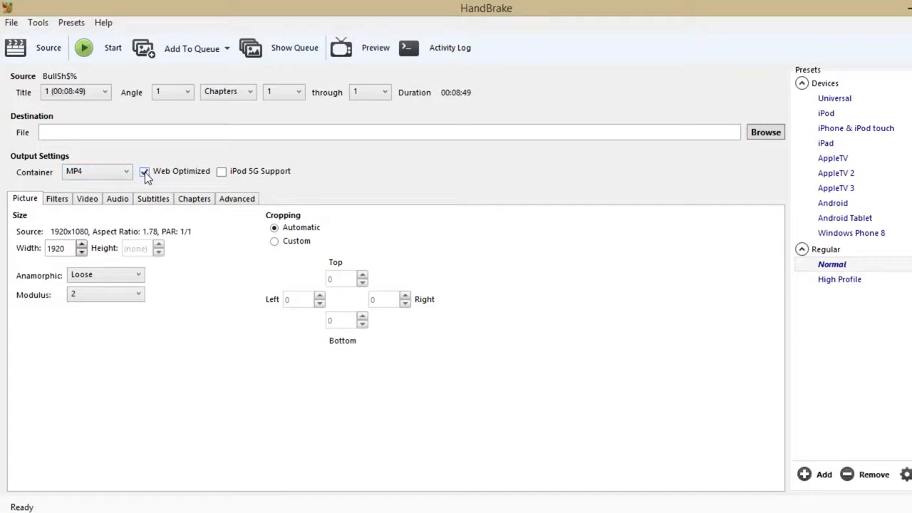
left_click(87, 199)
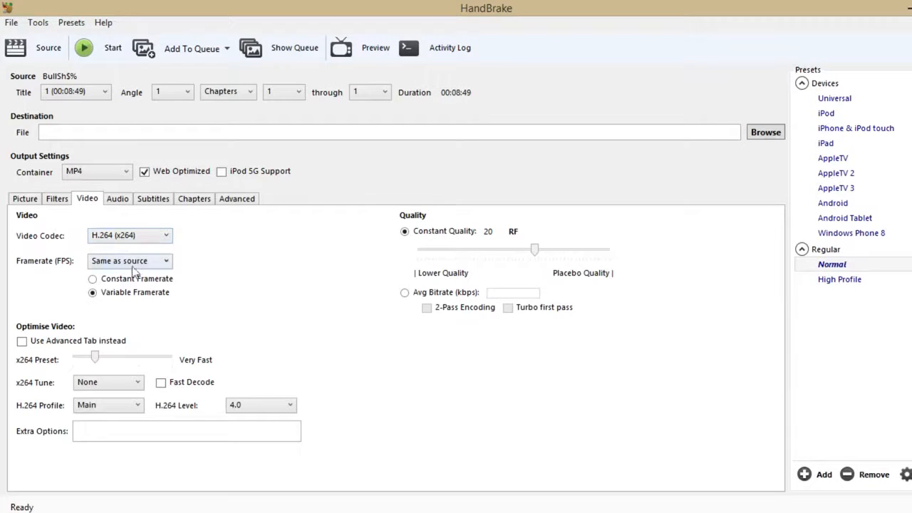
left_click(22, 343)
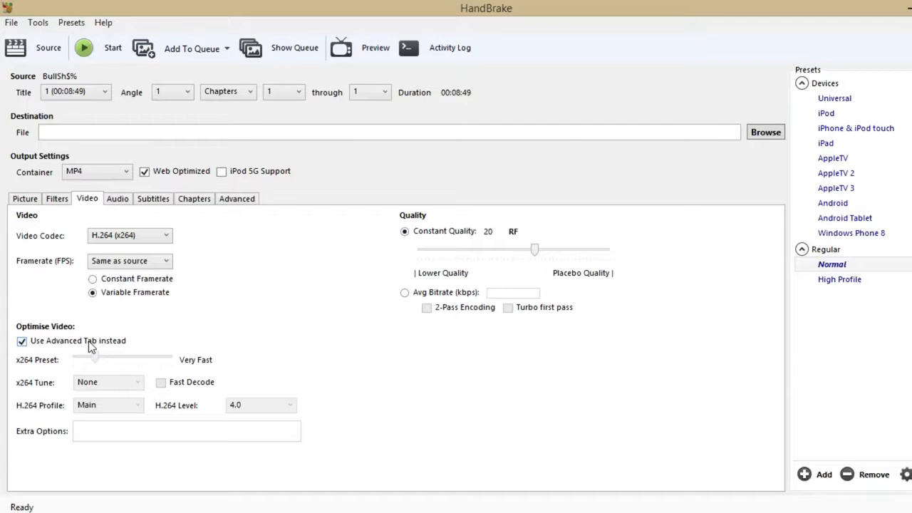
Review the General and Advanced preferences, including the setting that shows the Advanced Encoder Options Tab.
left_click(37, 24)
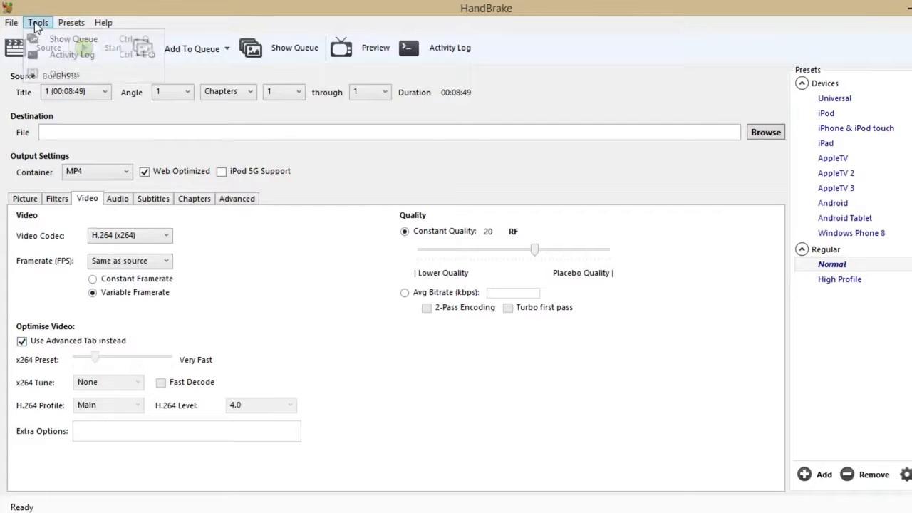
left_click(57, 74)
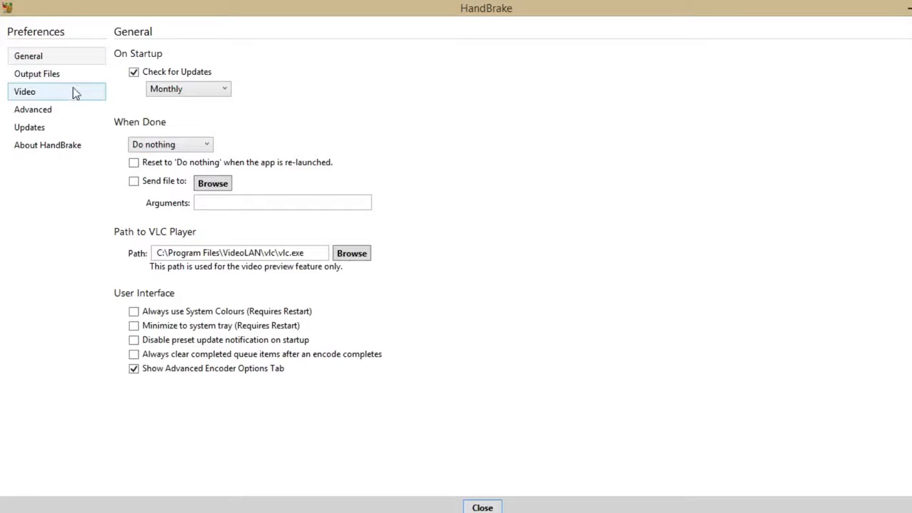
left_click(56, 111)
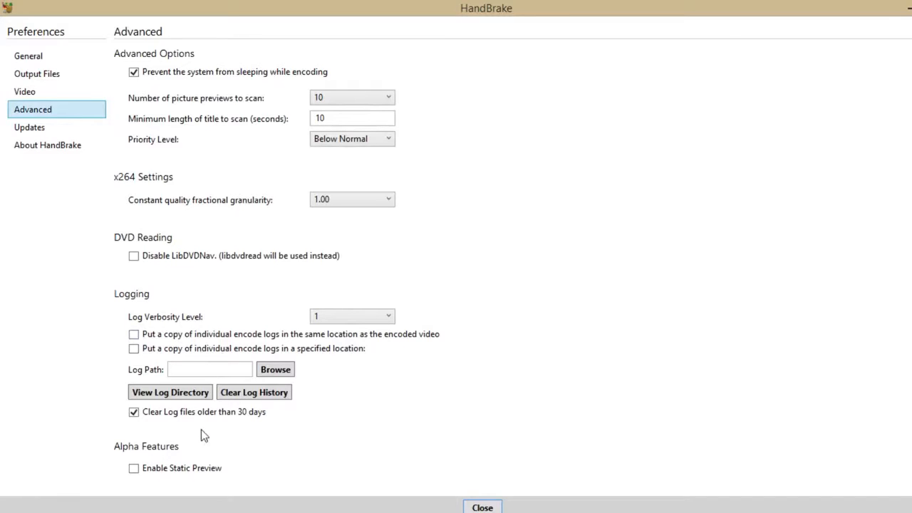
left_click(48, 57)
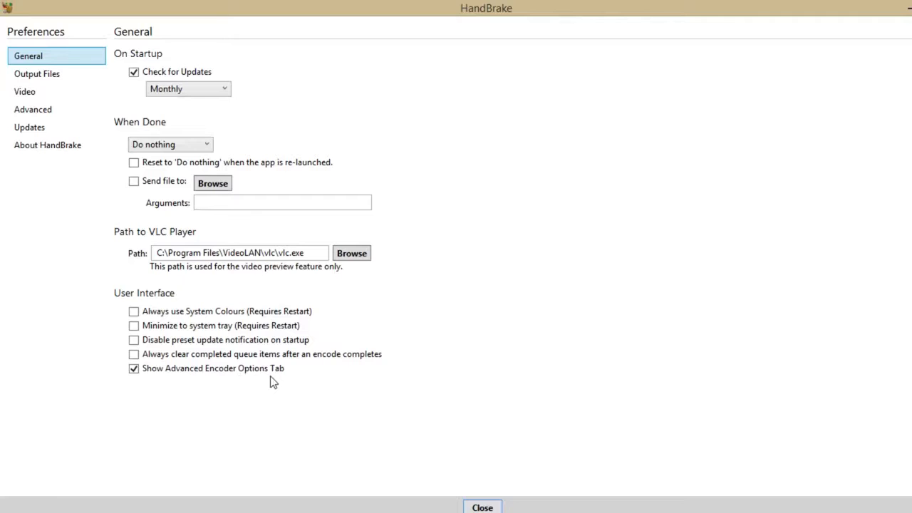
left_click(480, 507)
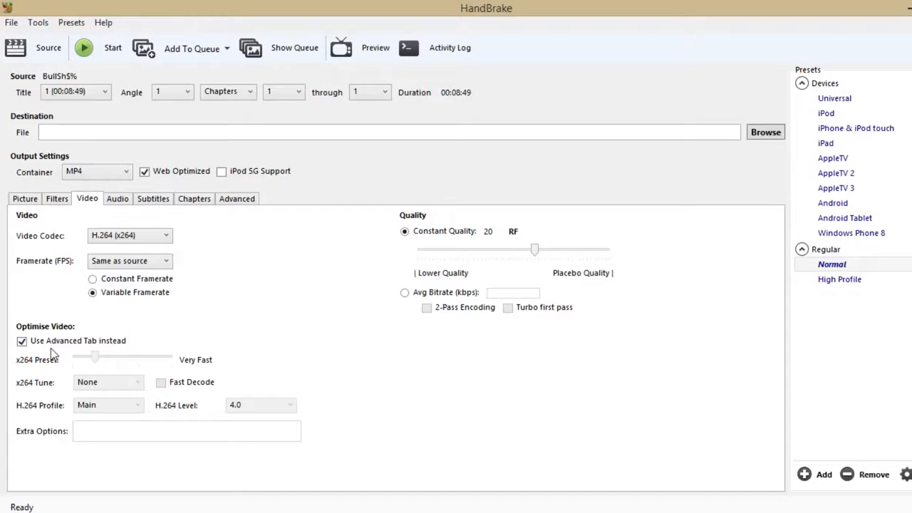
Set the bitrate of the English AAC audio track to 128.
left_click(118, 199)
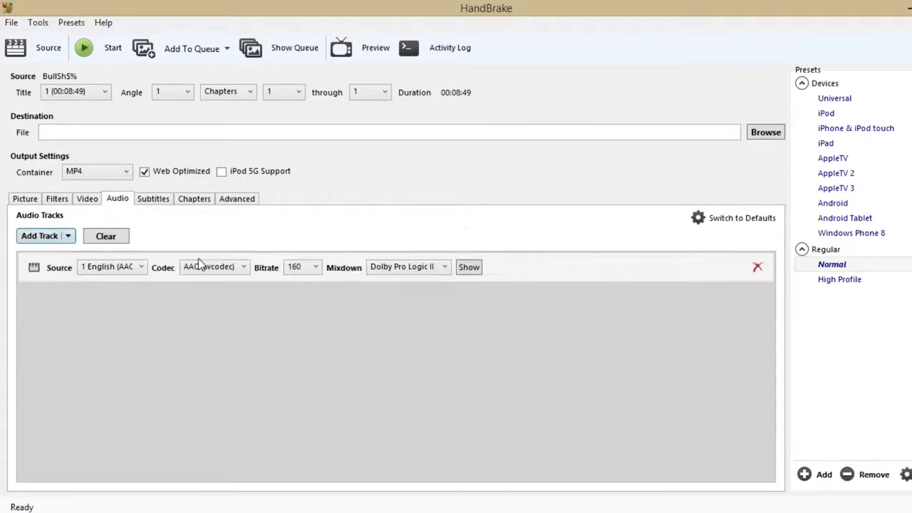
left_click(304, 270)
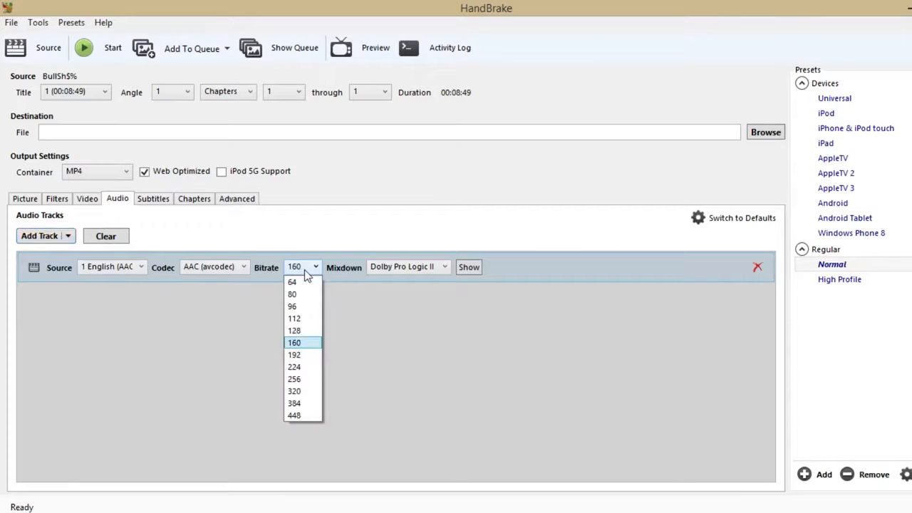
left_click(304, 332)
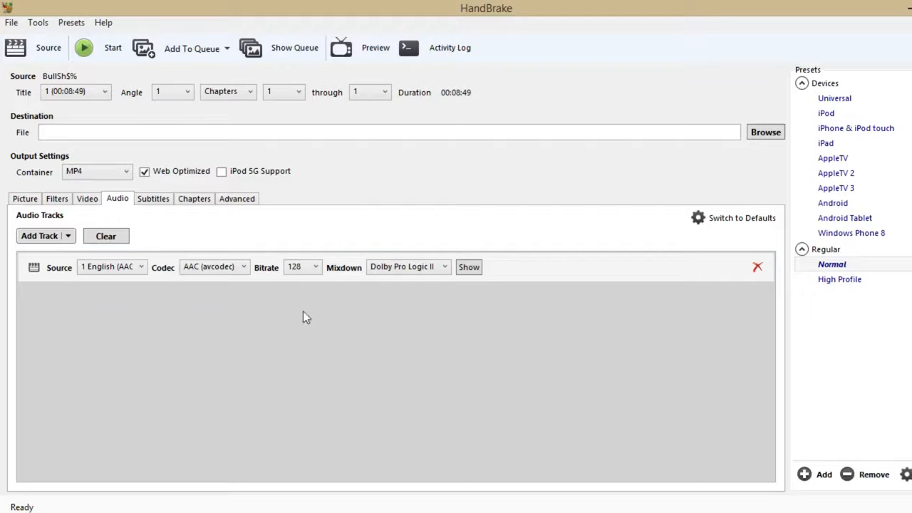
Set the number of Reference Frames in the advanced x264 encoding settings to 4.
left_click(238, 199)
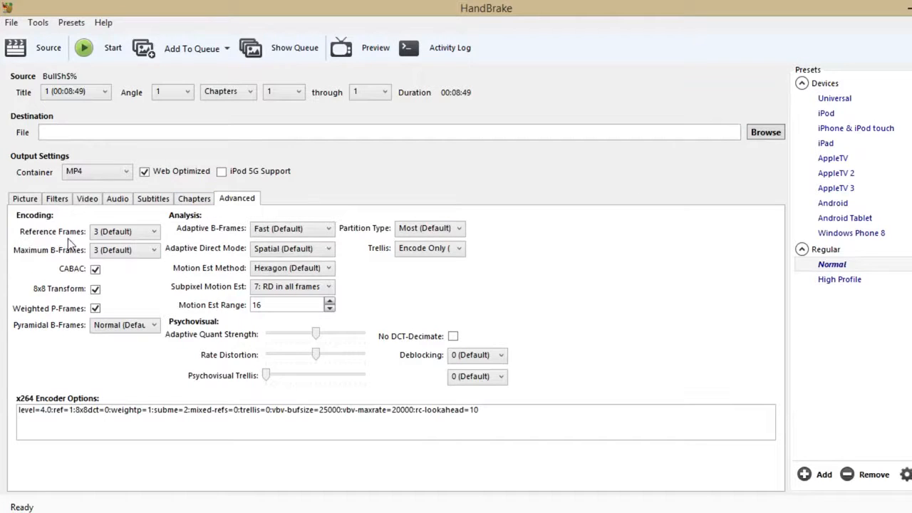
left_click(146, 235)
left_click(137, 257)
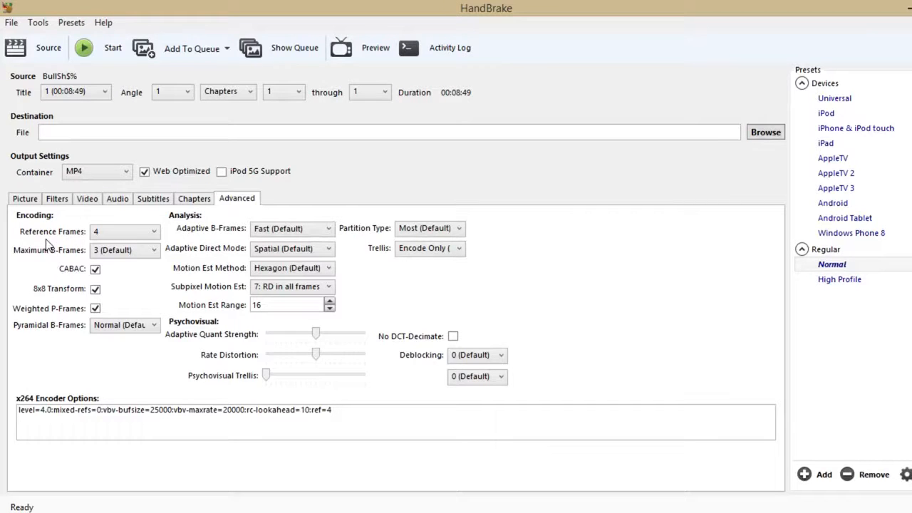
mouse_move(135, 237)
Set the destination to an mp4 file named bsvlog on the Desktop and start the encode.
left_click(764, 132)
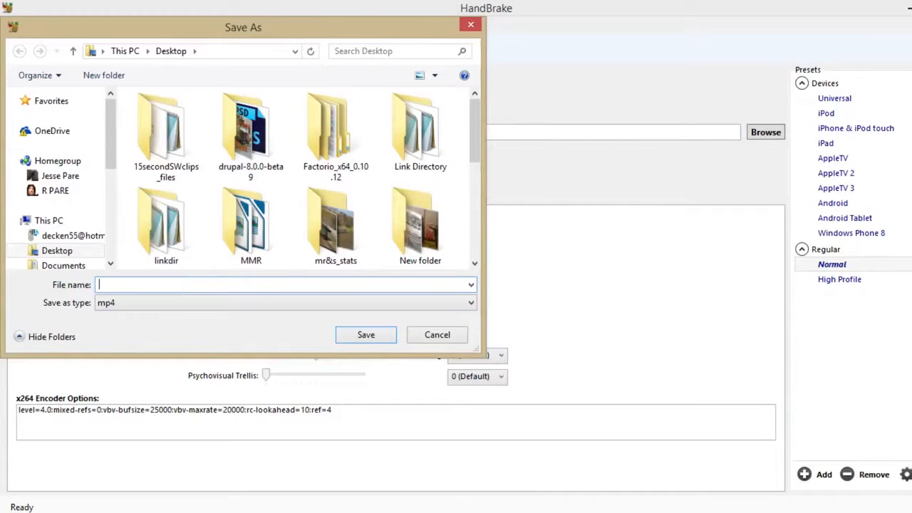
type("bsvlog")
left_click(378, 334)
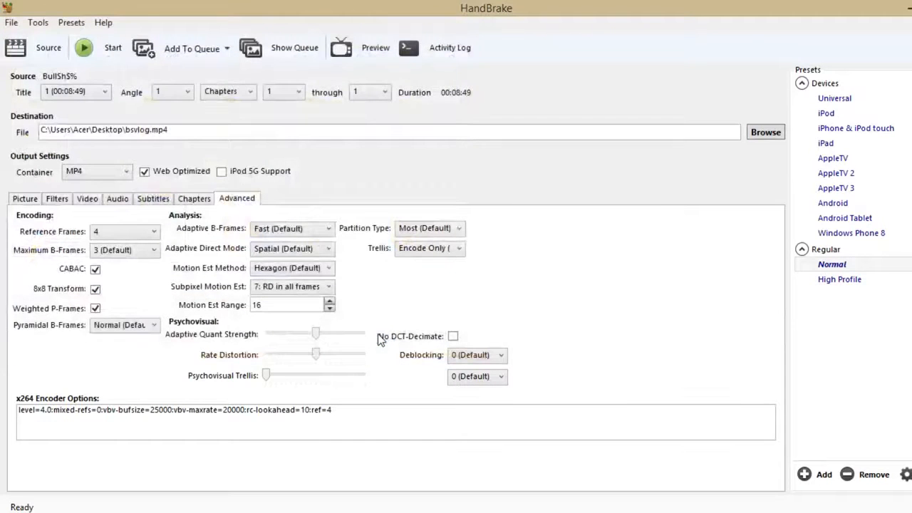
left_click(85, 49)
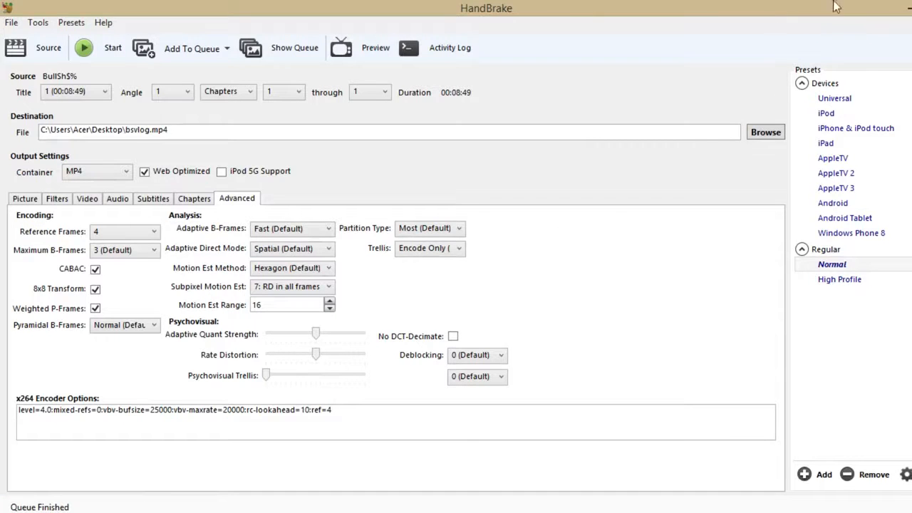
Clear away the HandBrake, browser, Documents and Open Broadcaster Software windows to reveal the desktop.
left_click(905, 9)
left_click(905, 8)
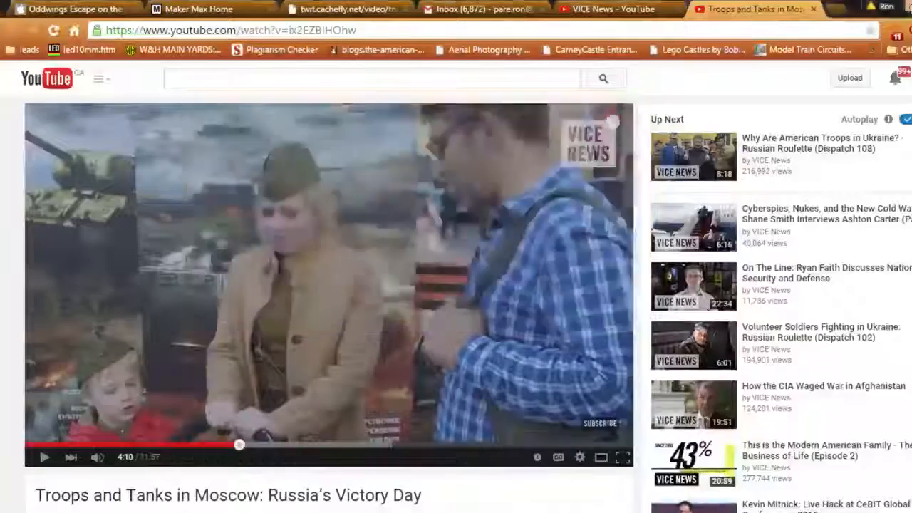
left_click(905, 8)
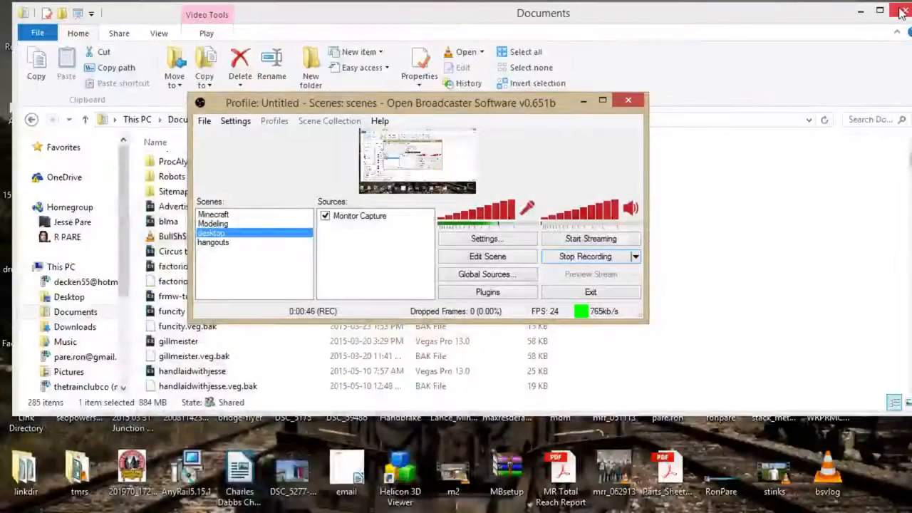
left_click(860, 15)
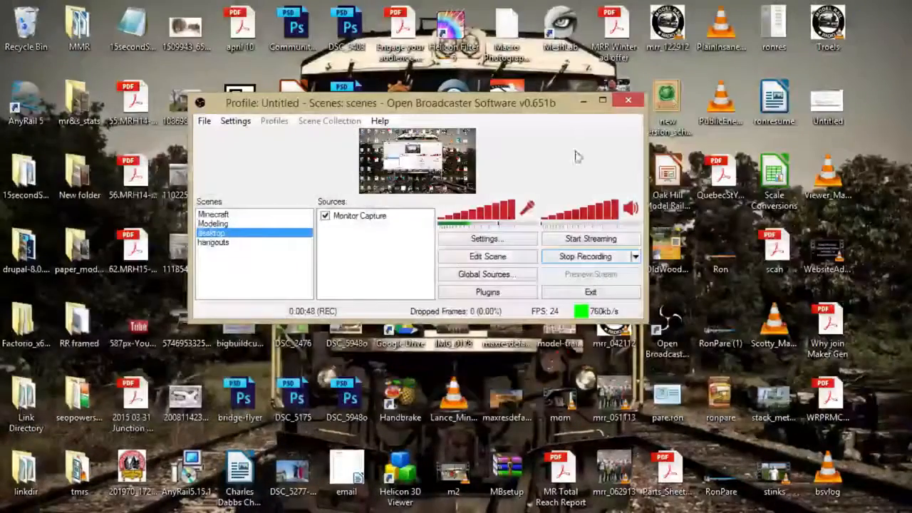
left_click(583, 102)
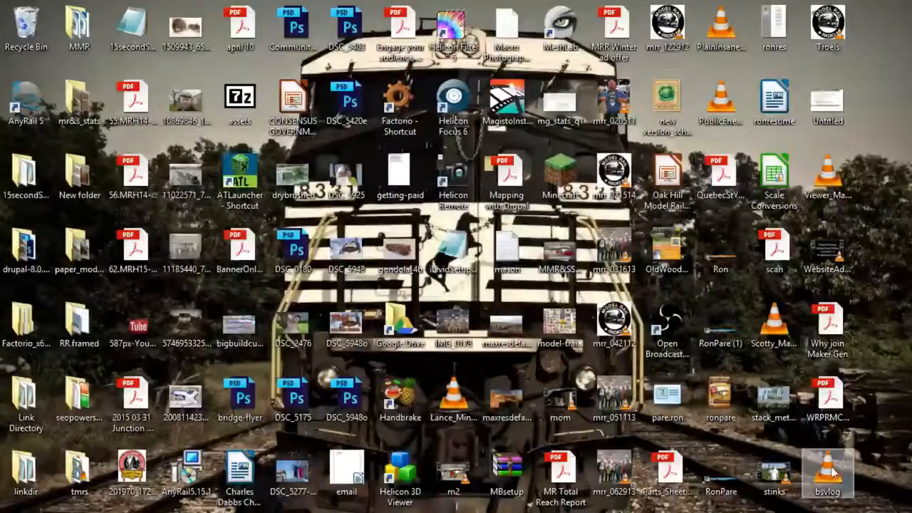
Open the properties of the bsvlog video on the desktop and check its size on disk.
left_click(829, 471)
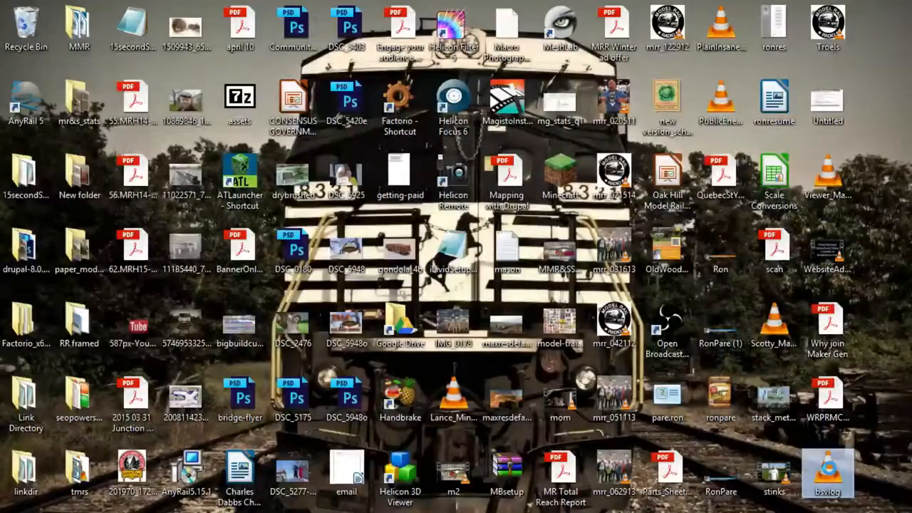
right_click(810, 467)
left_click(810, 468)
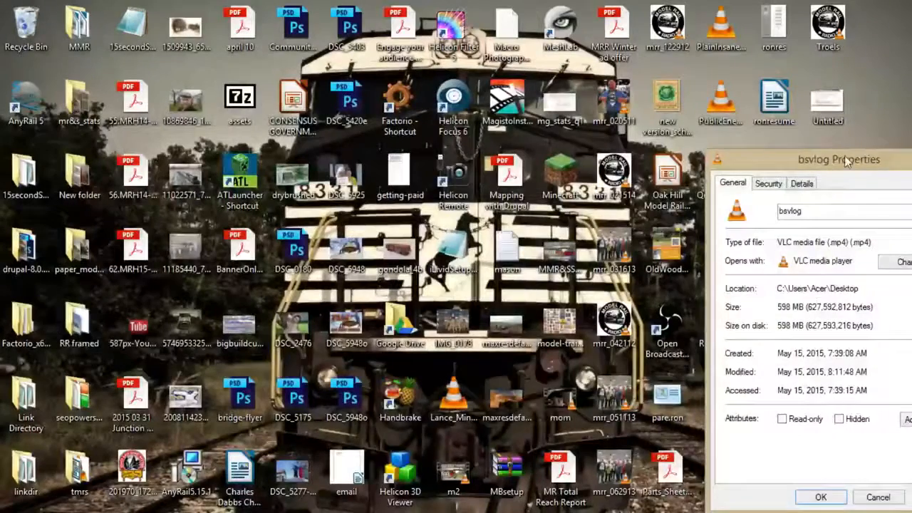
left_click_drag(844, 155, 406, 72)
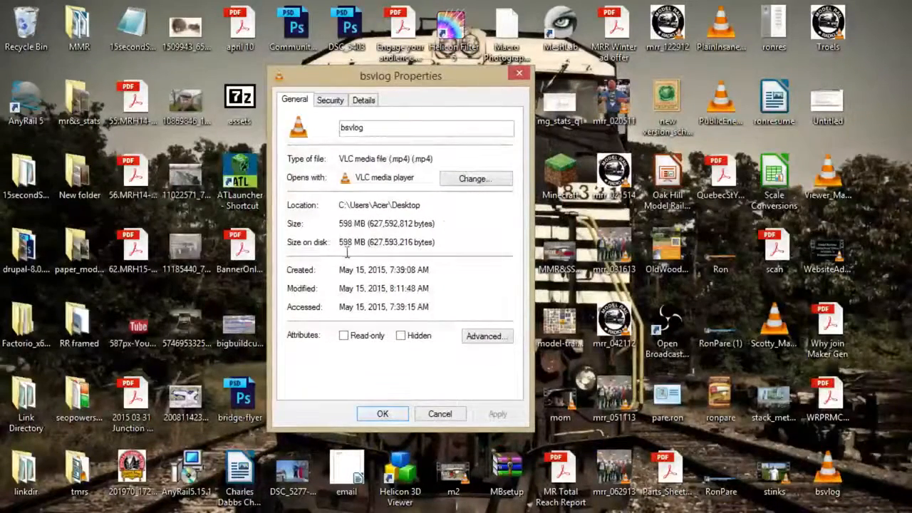
left_click_drag(354, 242, 337, 242)
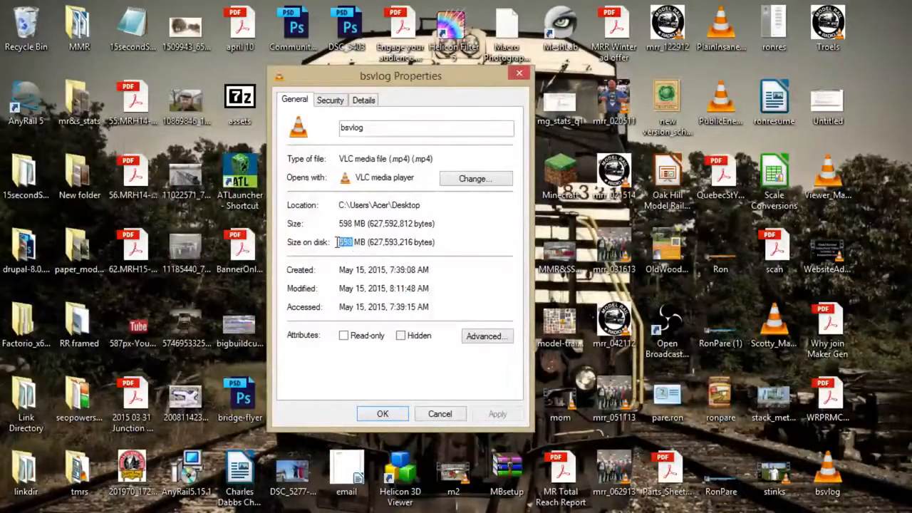
left_click(349, 254)
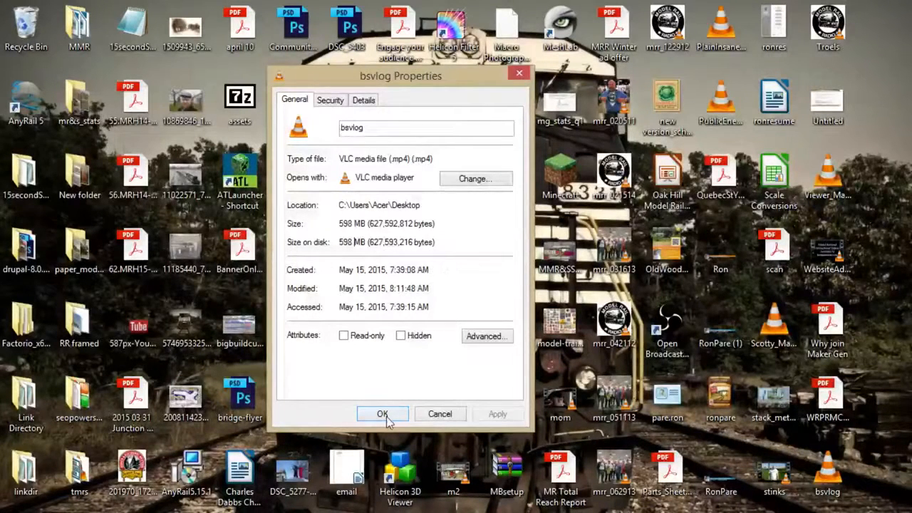
Check the file sizes of m1_final and m2 in the Raw video folder on the Seagate Expansion Drive, and close the folder window.
left_click(114, 509)
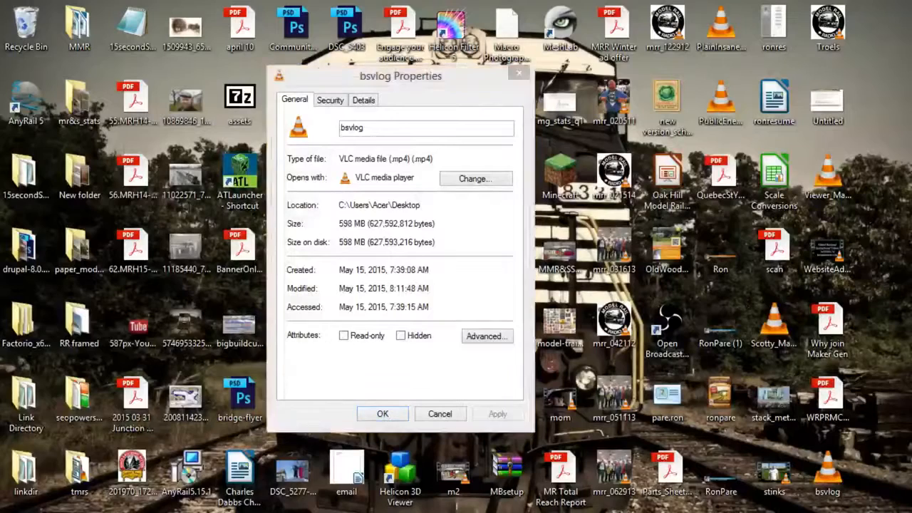
left_click(114, 487)
scroll(267, 300, "down", 5)
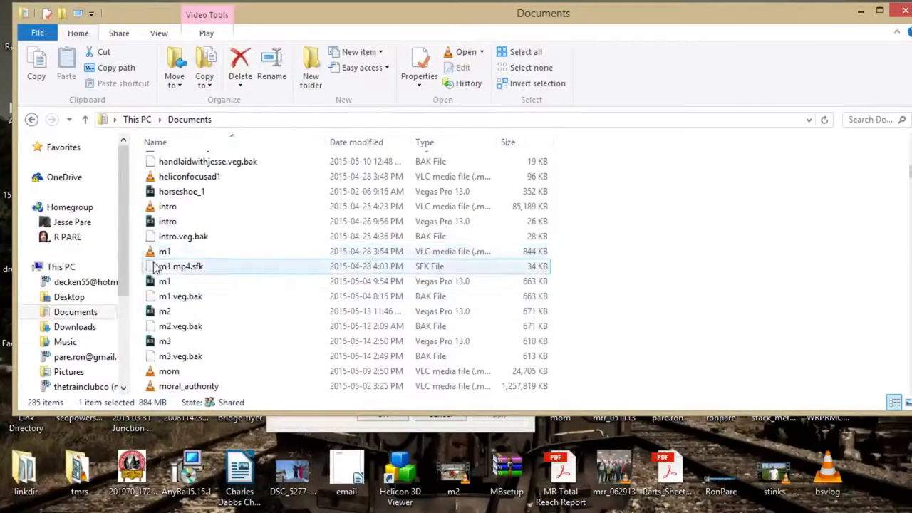
scroll(114, 329, "down", 5)
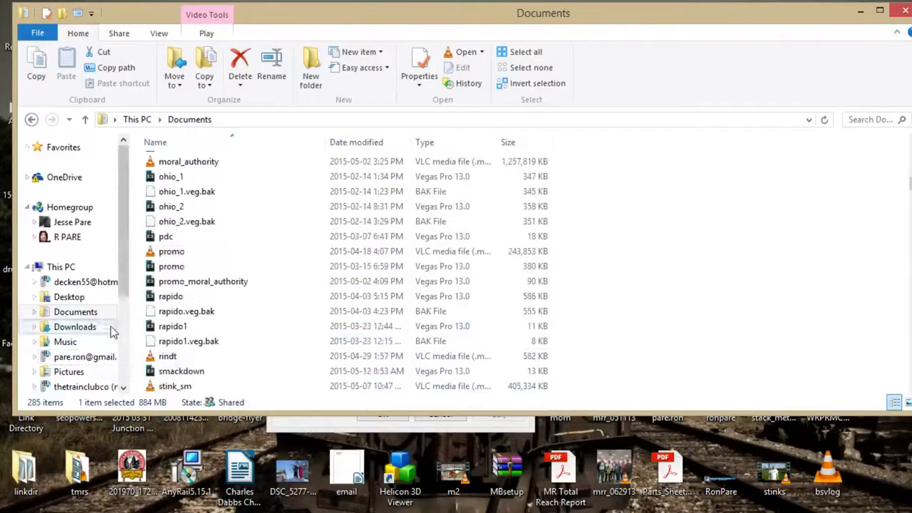
scroll(125, 287, "down", 3)
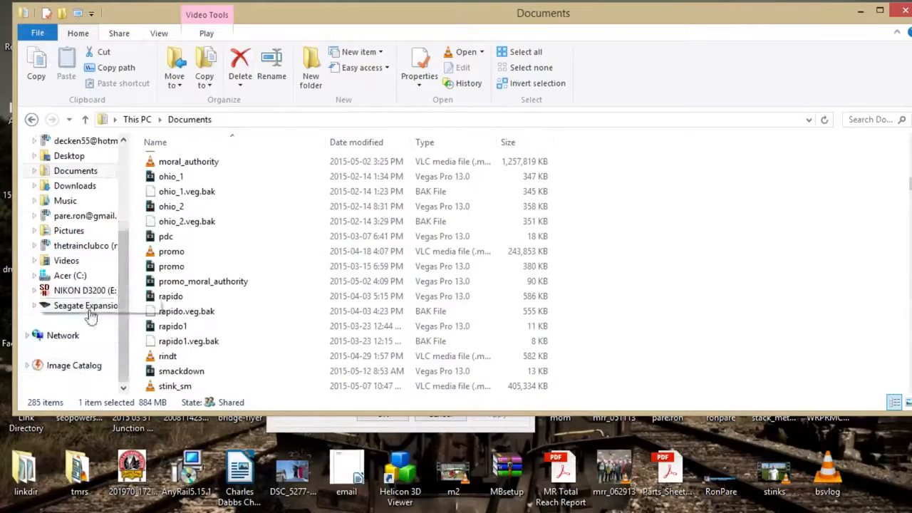
left_click(91, 305)
double_click(174, 206)
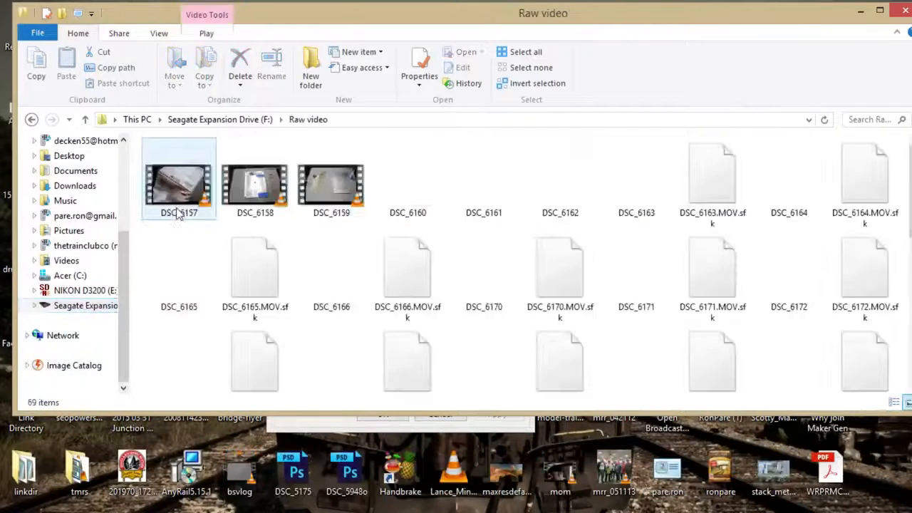
scroll(387, 244, "down", 5)
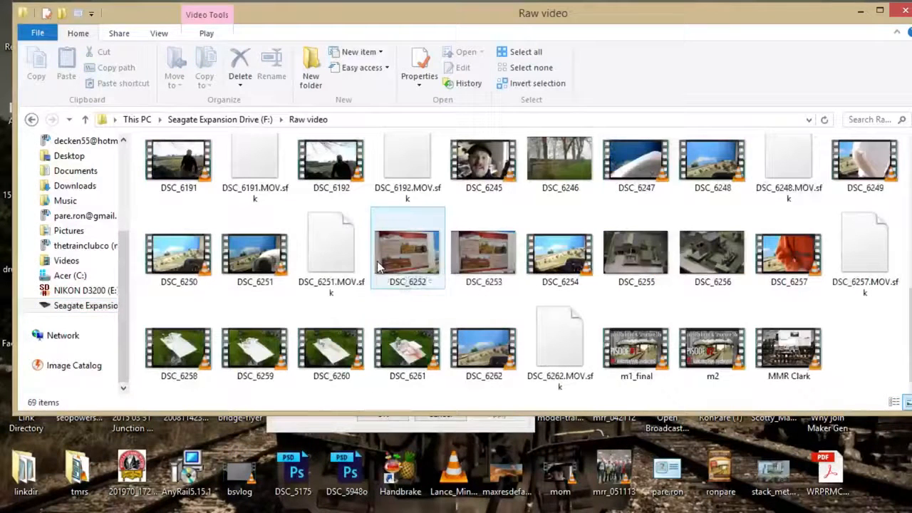
left_click(638, 375)
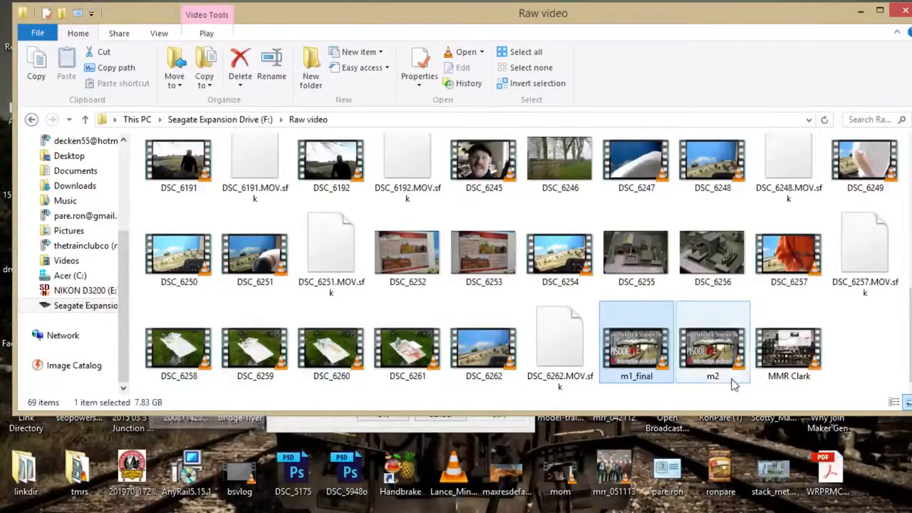
left_click(700, 365)
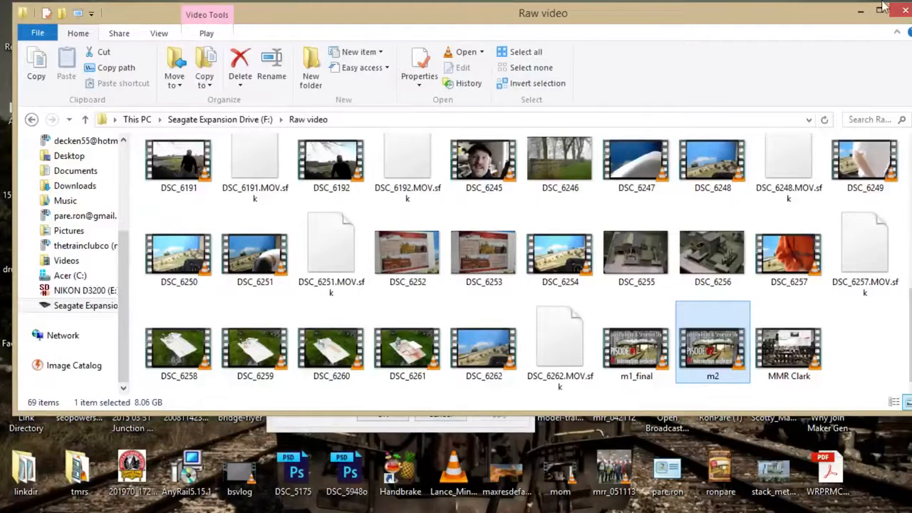
left_click(896, 17)
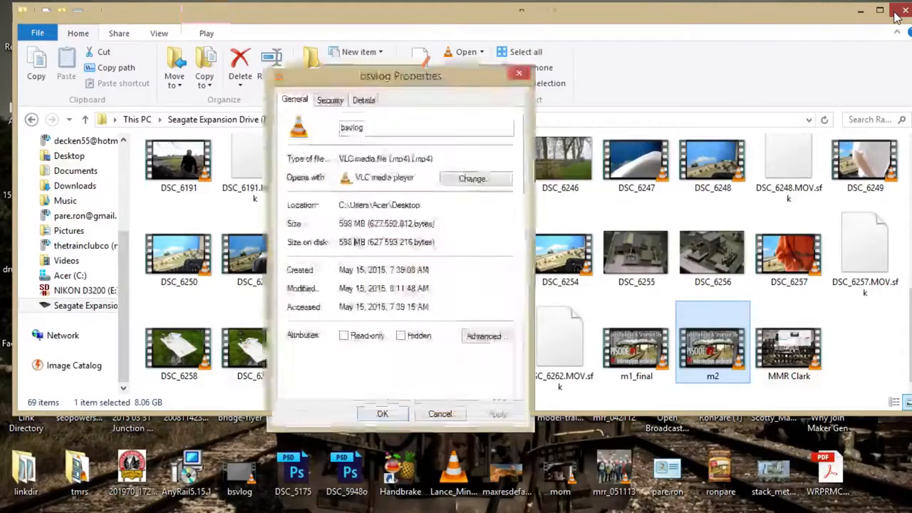
Dismiss the bsvlog properties and check the file size of the m2 video on the desktop in its properties.
left_click(520, 74)
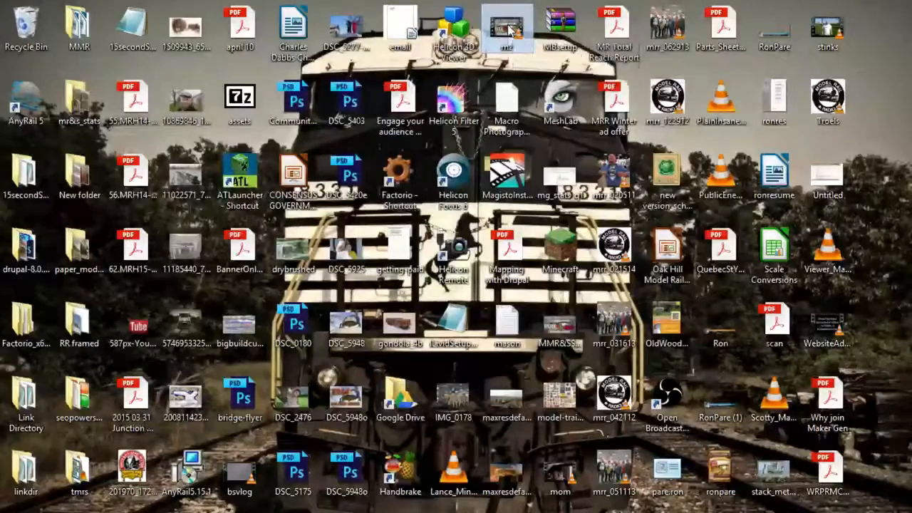
right_click(509, 27)
left_click(550, 337)
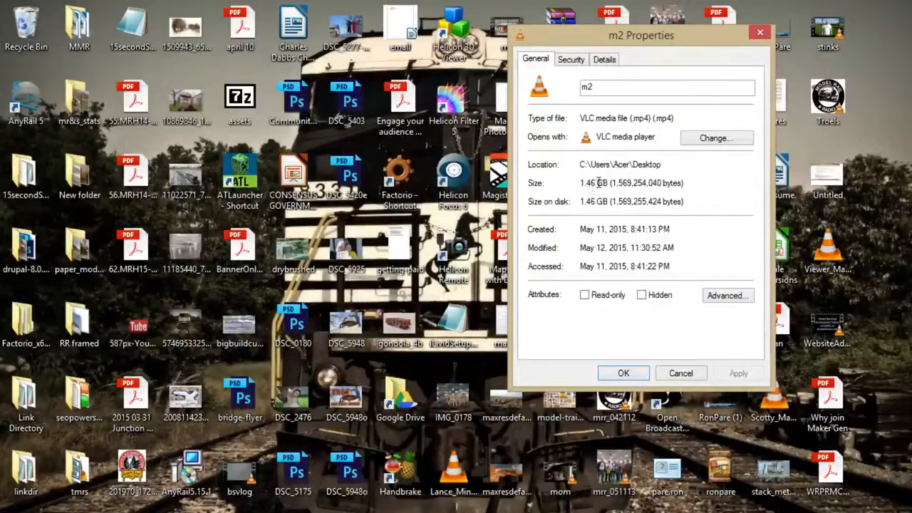
left_click_drag(598, 182, 579, 183)
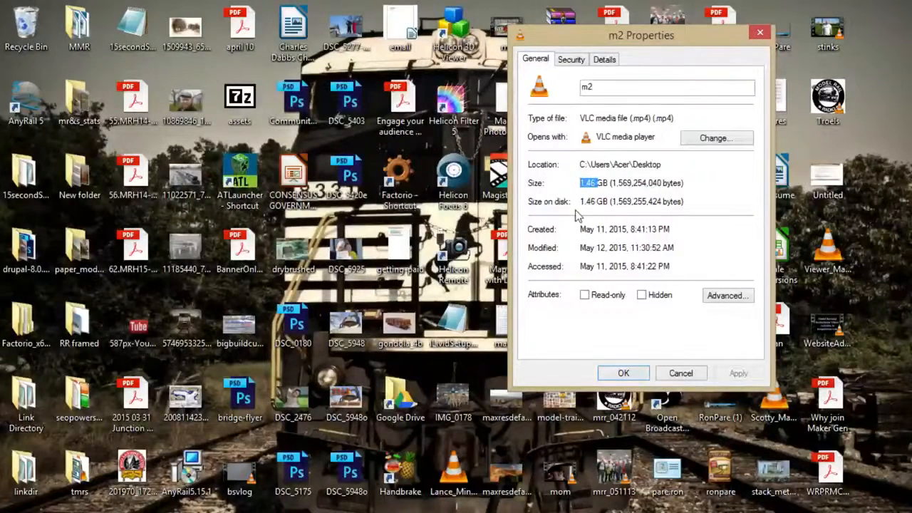
left_click(621, 375)
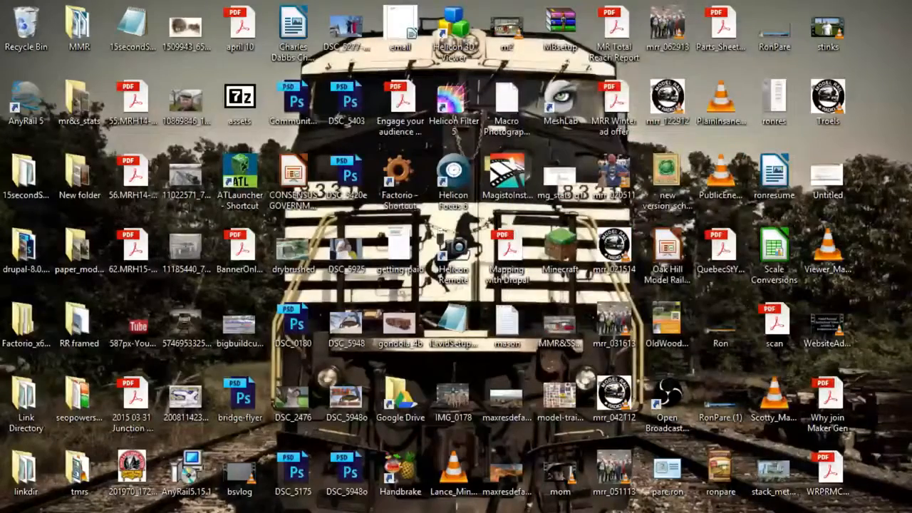
Switch to HandBrake, clear its window away, and bring up the Open Broadcaster Software window over the browser.
key("alt+Tab")
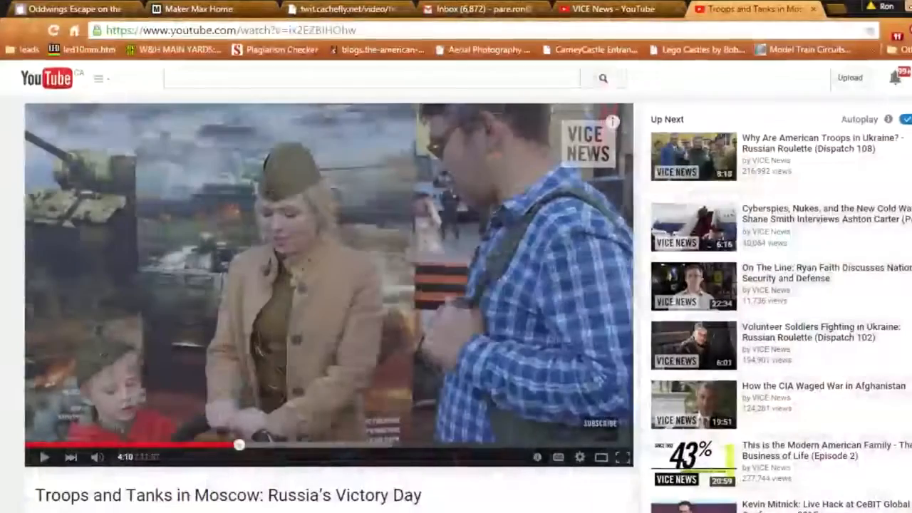
key("alt+Tab")
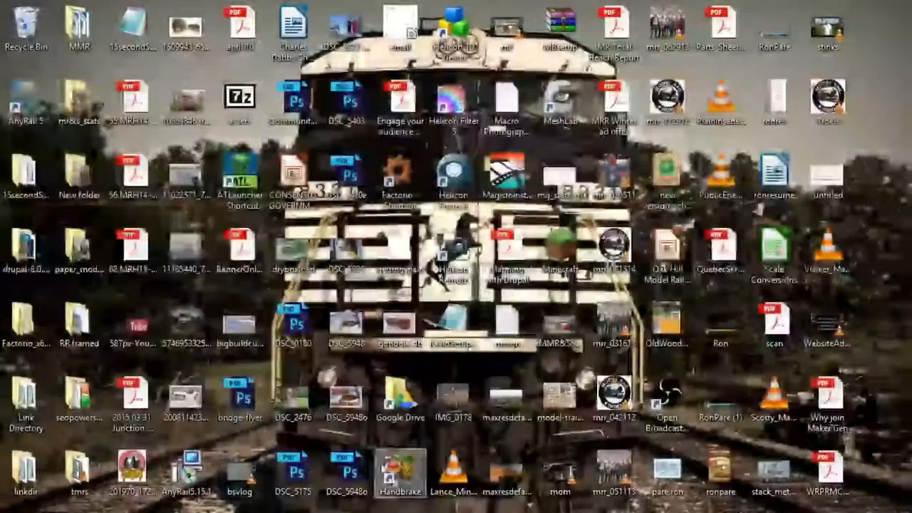
key("alt+Tab")
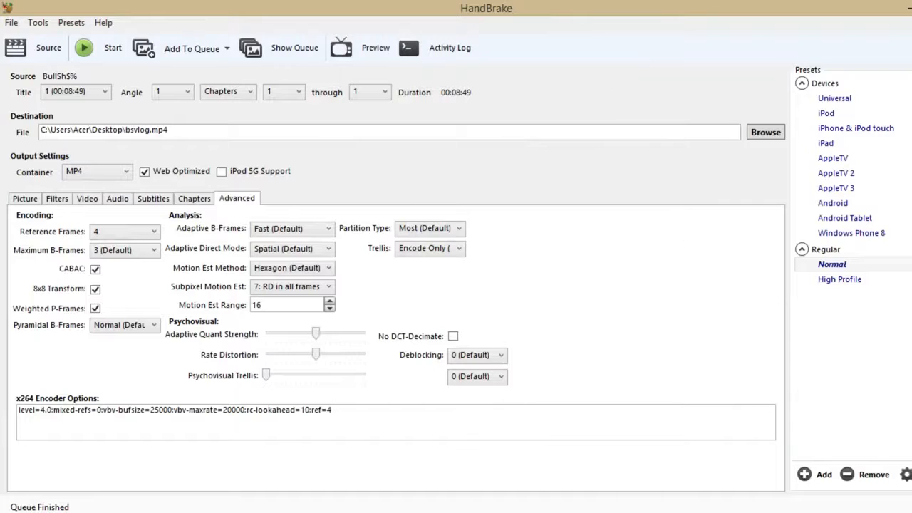
left_click(906, 10)
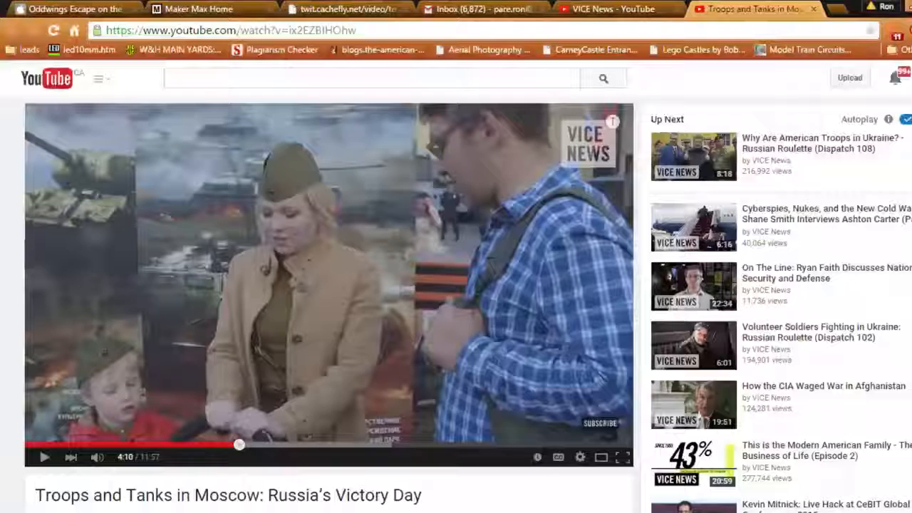
left_click(427, 456)
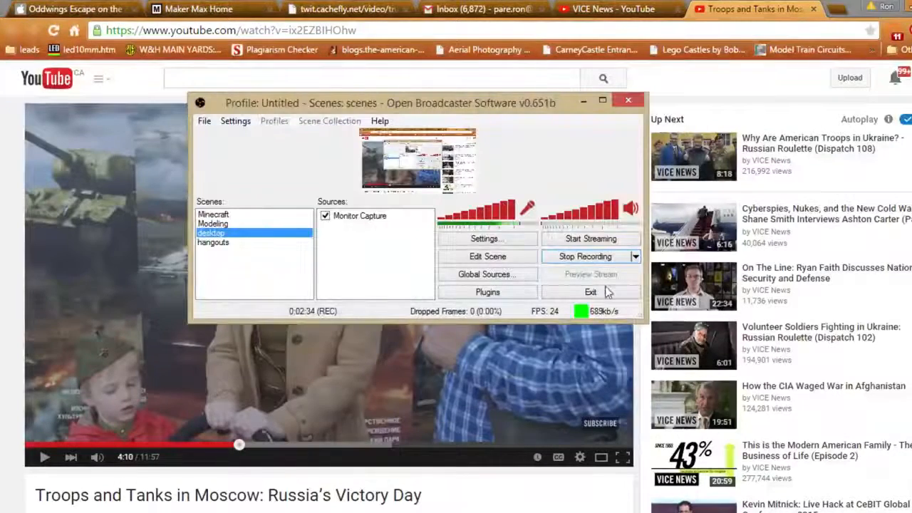